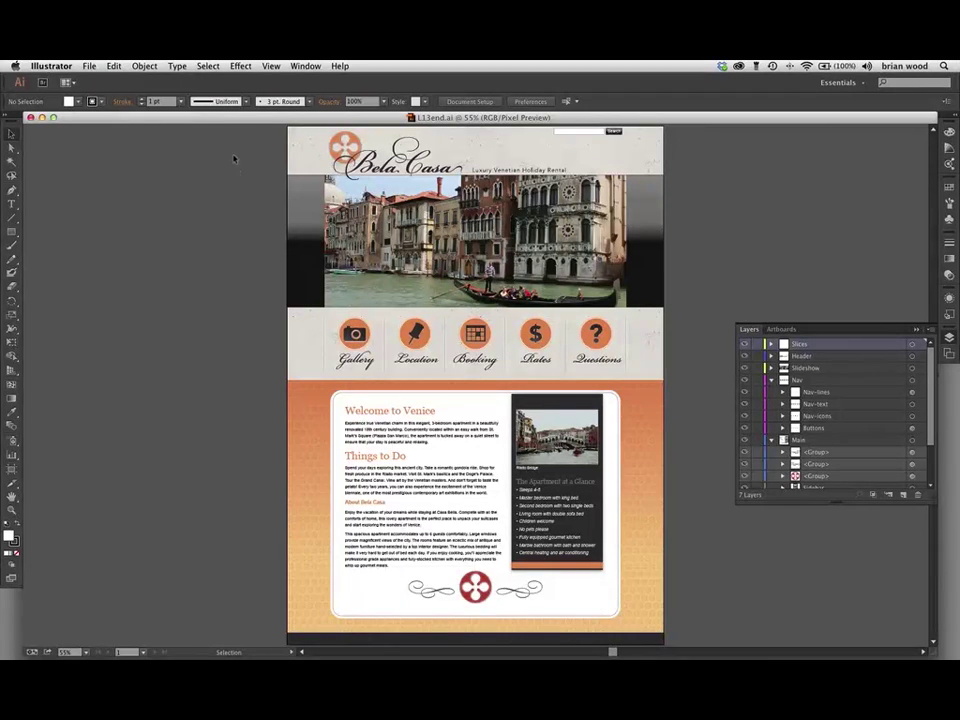
Open the Window menu to list the panels available for the Bela Casa mockup
{"action": "left_click", "coordinate": [305, 66]}
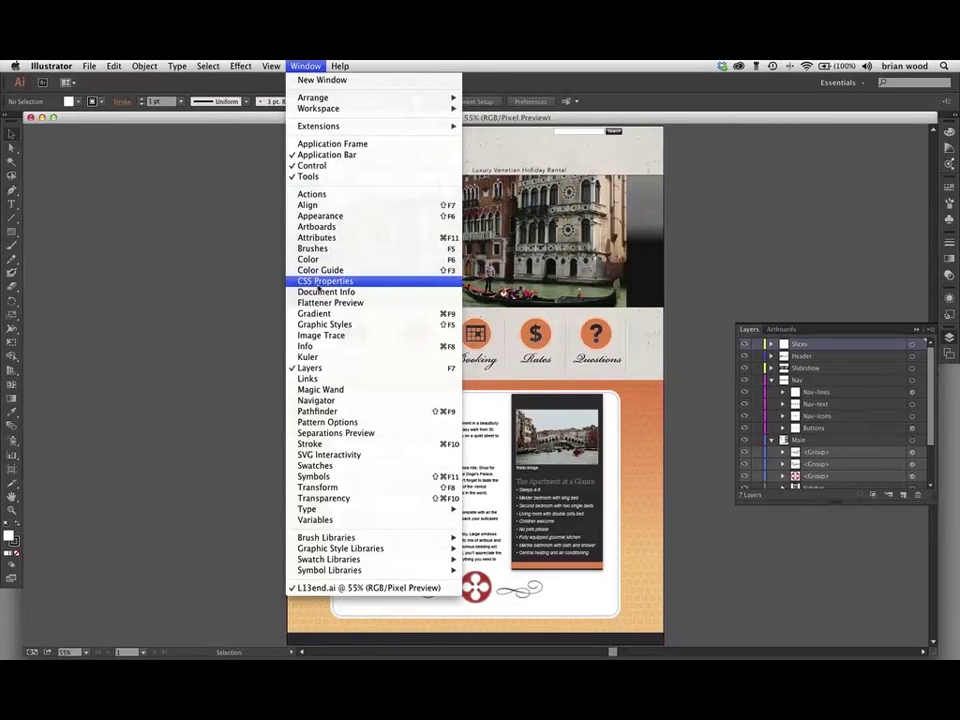
Show the CSS Properties panel and move it higher beside the Bela Casa artboard
{"action": "left_click", "coordinate": [318, 284]}
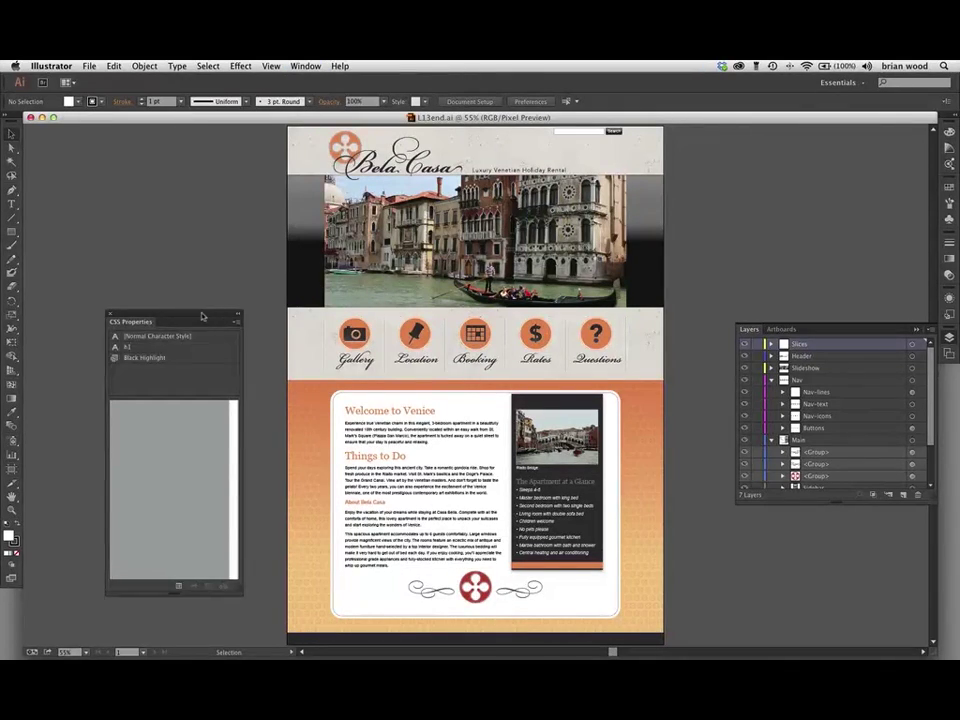
{"action": "left_click_drag", "start_coordinate": [202, 316], "coordinate": [210, 257]}
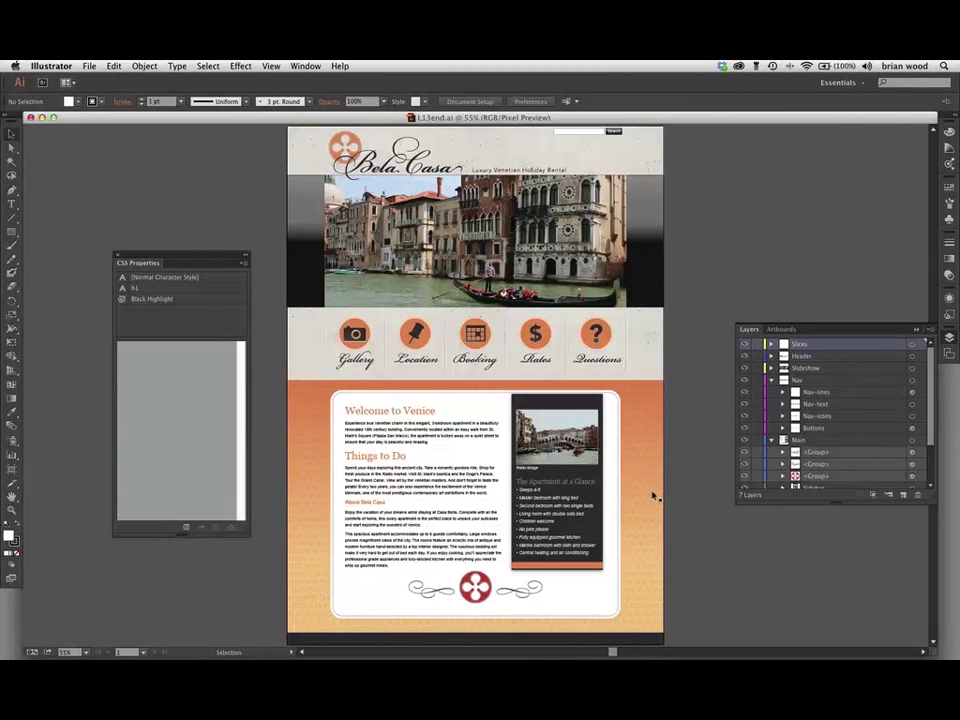
{"action": "left_click", "coordinate": [89, 66]}
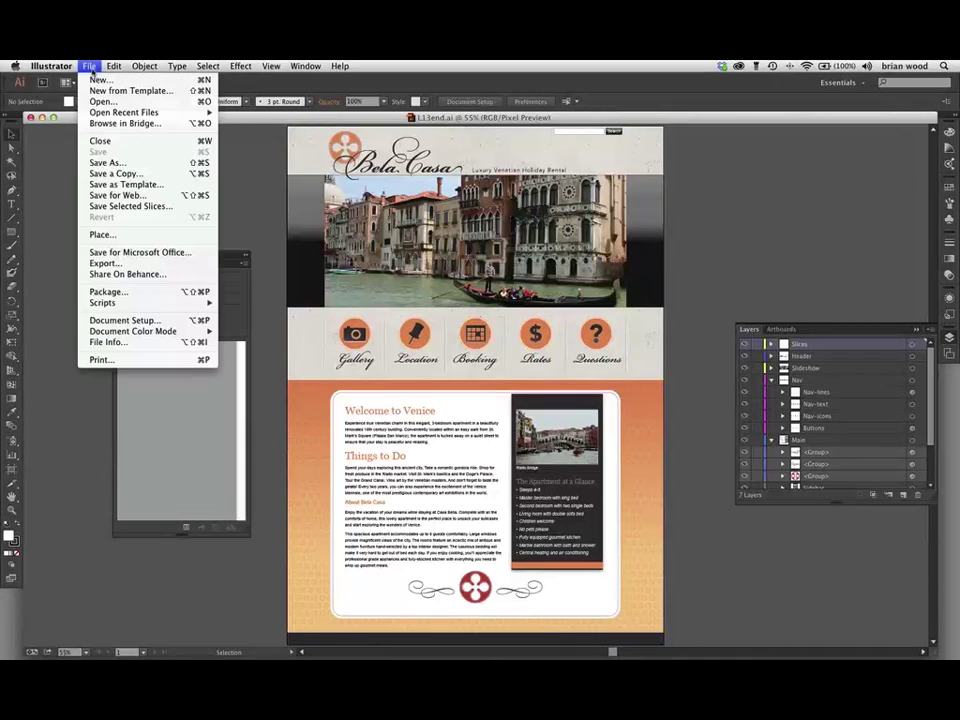
{"action": "left_click", "coordinate": [105, 263]}
{"action": "left_click", "coordinate": [480, 478]}
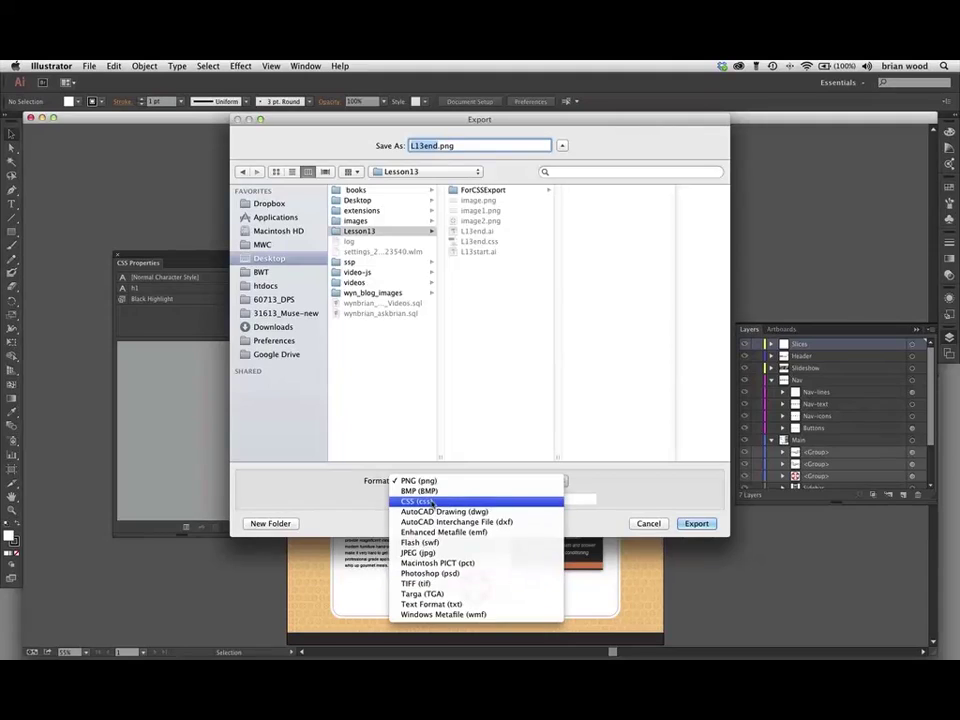
{"action": "left_click", "coordinate": [432, 501]}
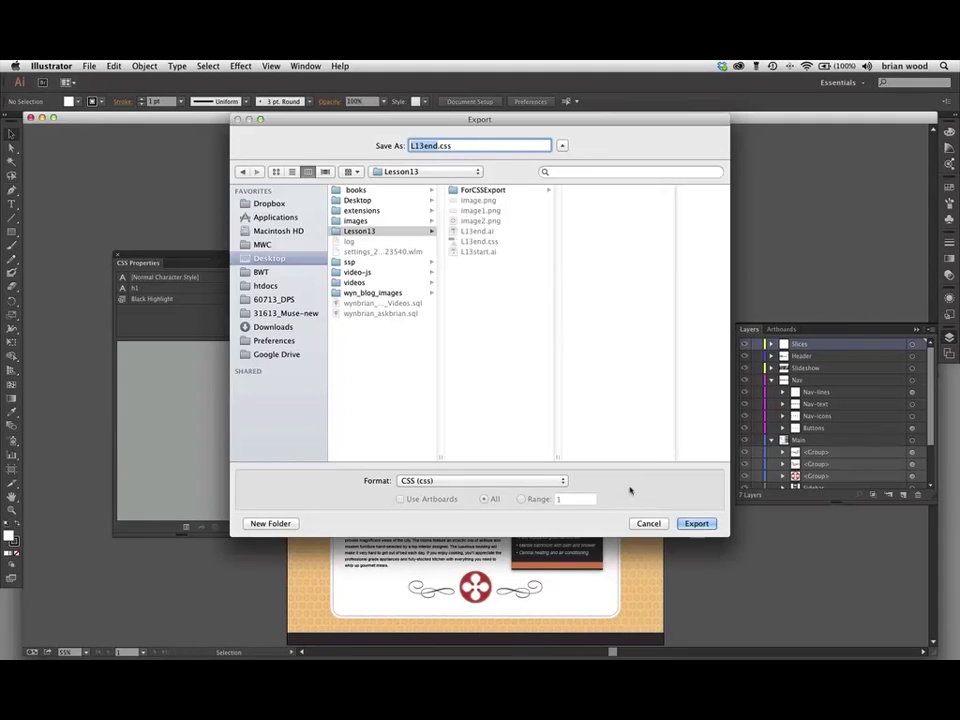
{"action": "left_click", "coordinate": [647, 523]}
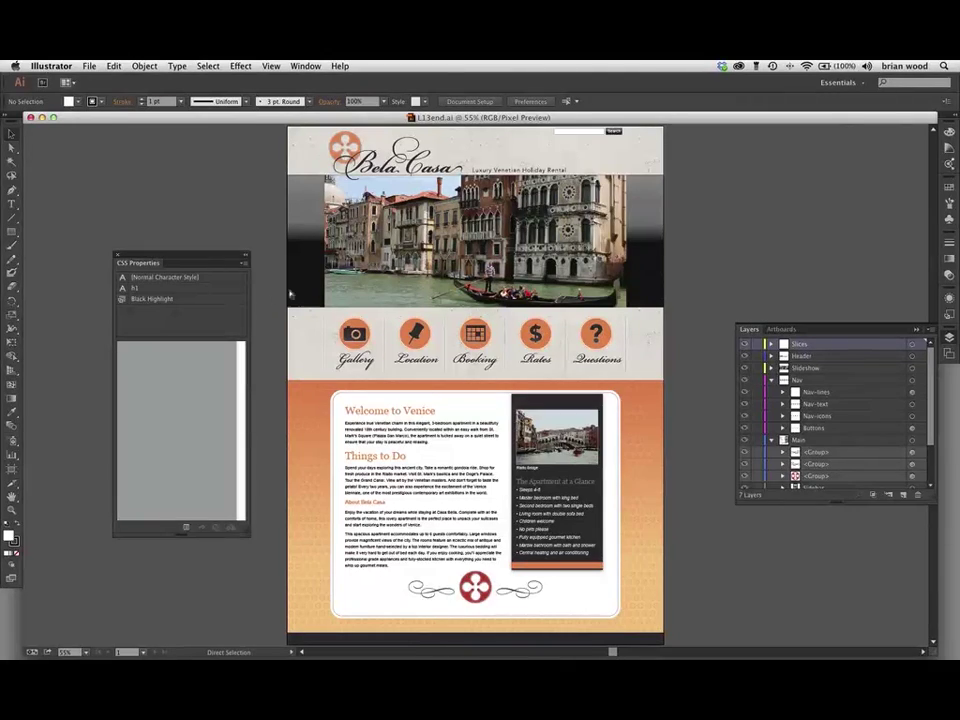
{"action": "key", "text": "super+Tab"}
{"action": "key", "text": "Tab"}
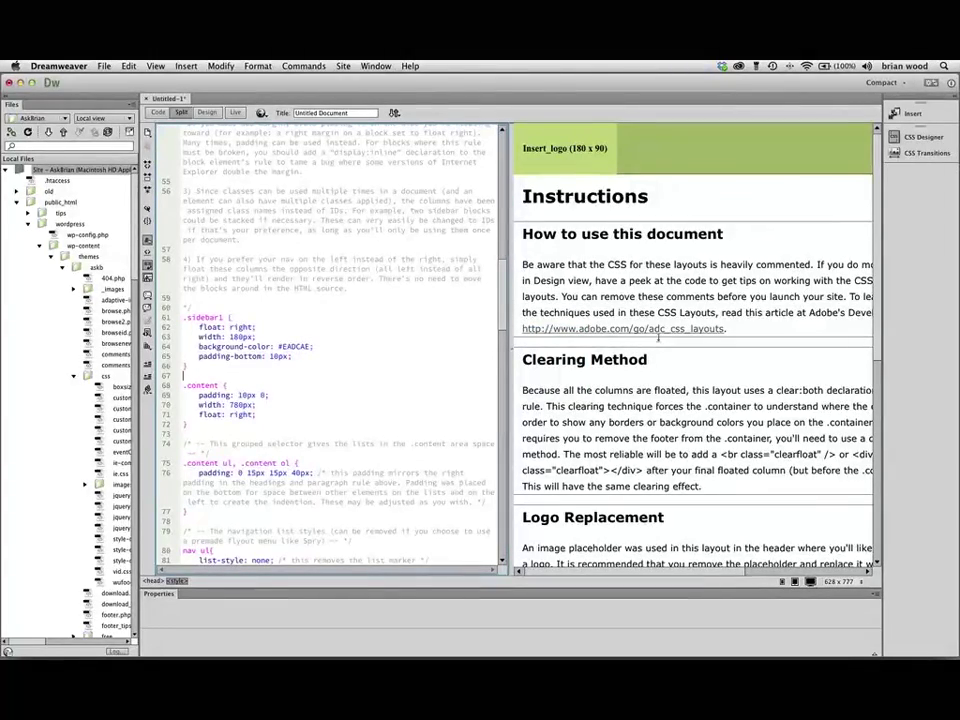
Select the sidebar aside in Dreamweaver's Design view, then return to Illustrator
{"action": "left_click", "coordinate": [585, 207]}
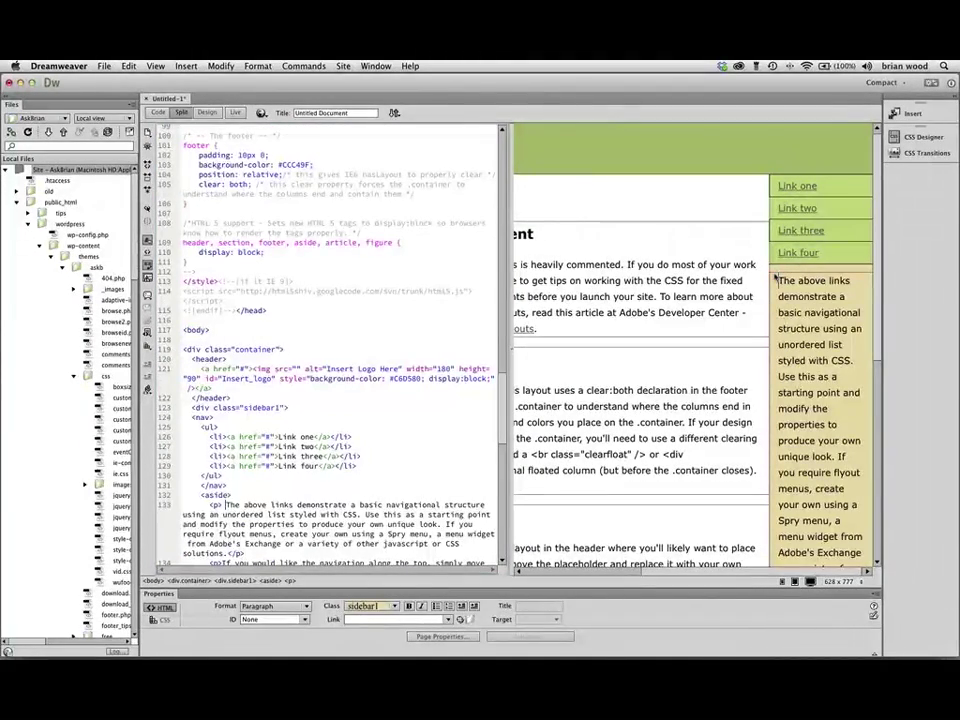
{"action": "left_click", "coordinate": [800, 310]}
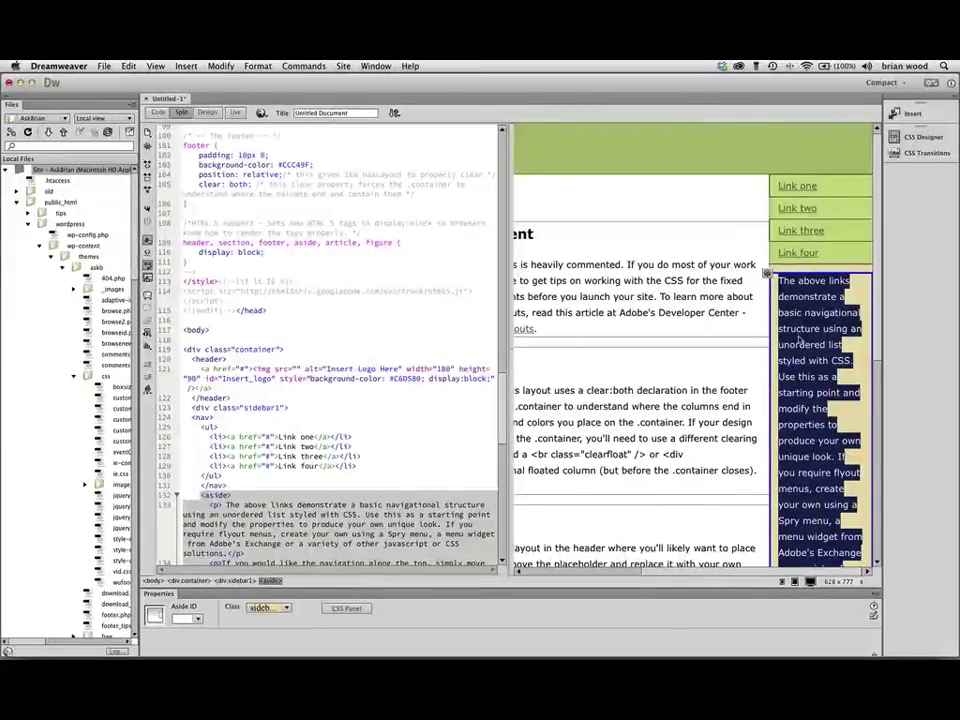
{"action": "key", "text": "super+Tab"}
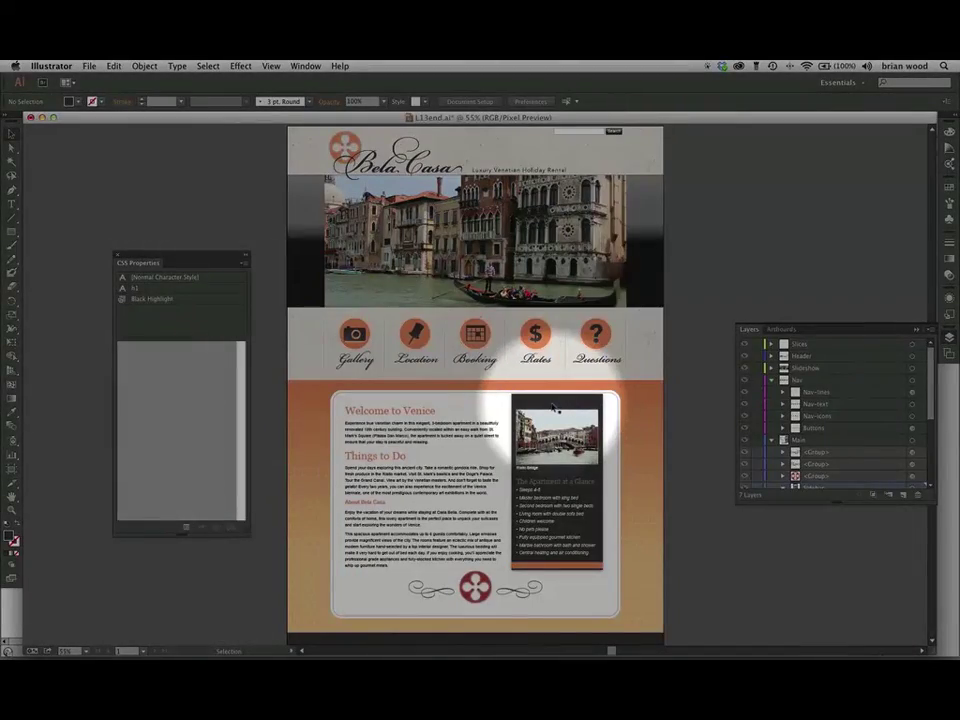
Select the dark sidebar box and confirm CSS Properties generates no CSS for it
{"action": "left_click", "coordinate": [555, 407]}
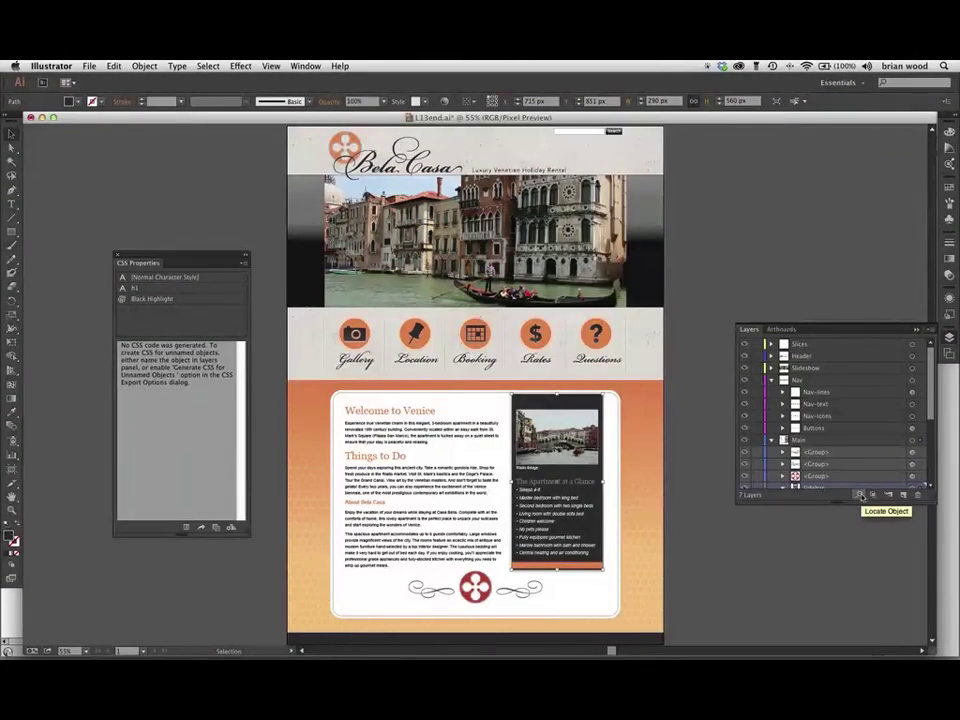
Locate the sidebar box in Layers and rename its <Path> layer to 'sidebar'
{"action": "left_click", "coordinate": [860, 495]}
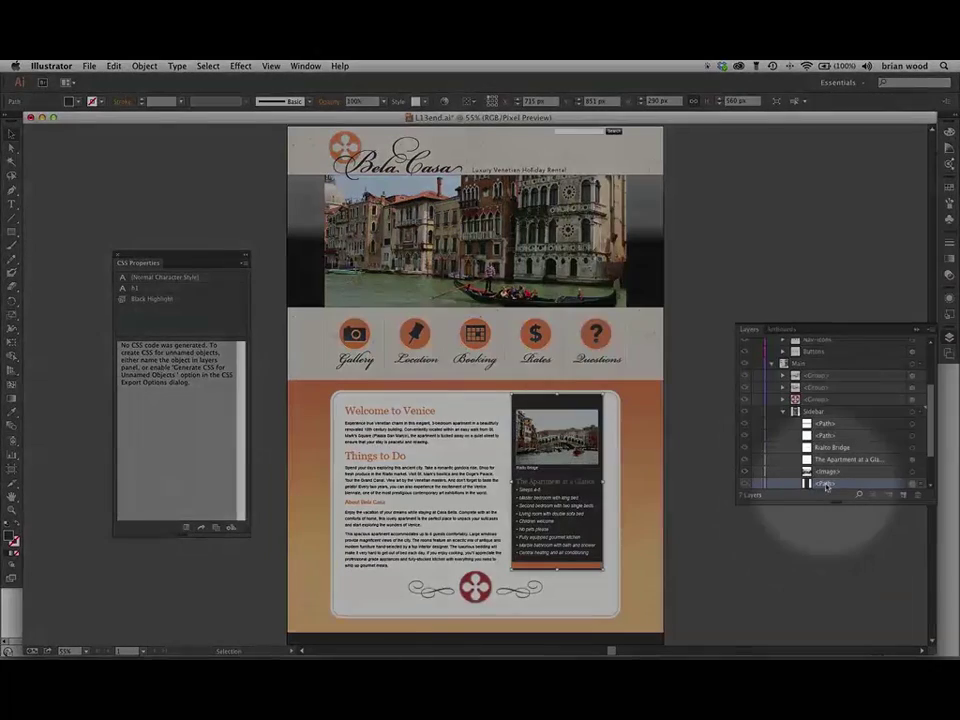
{"action": "double_click", "coordinate": [826, 484]}
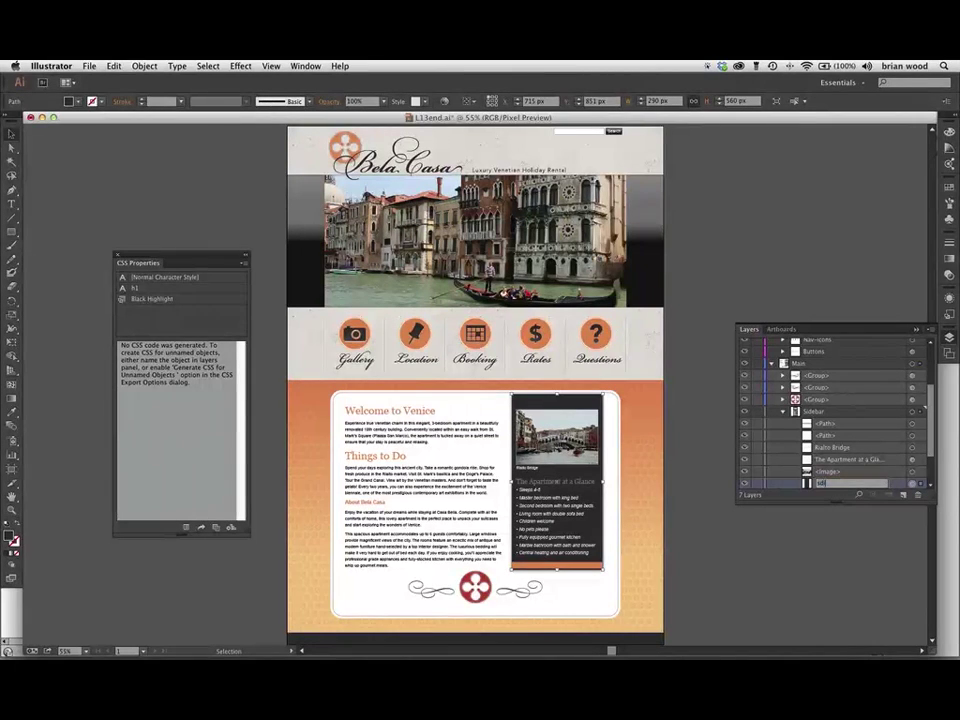
{"action": "type", "text": "sideb"}
{"action": "type", "text": "ebar"}
{"action": "key", "text": "Return"}
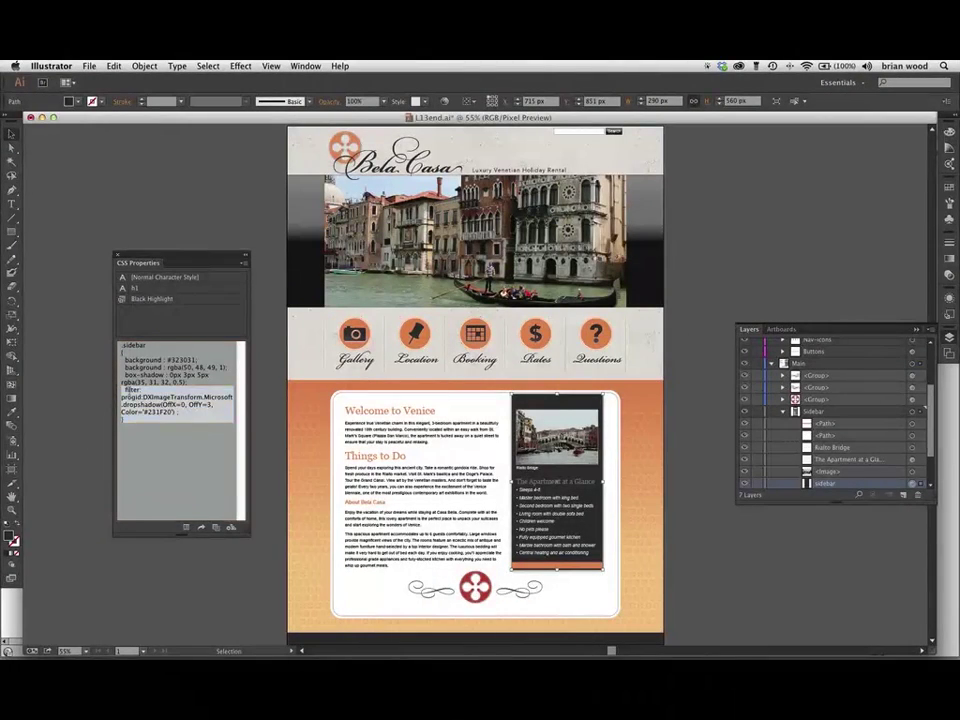
Copy the generated .sidebar CSS style and switch to Dreamweaver
{"action": "right_click", "coordinate": [133, 390]}
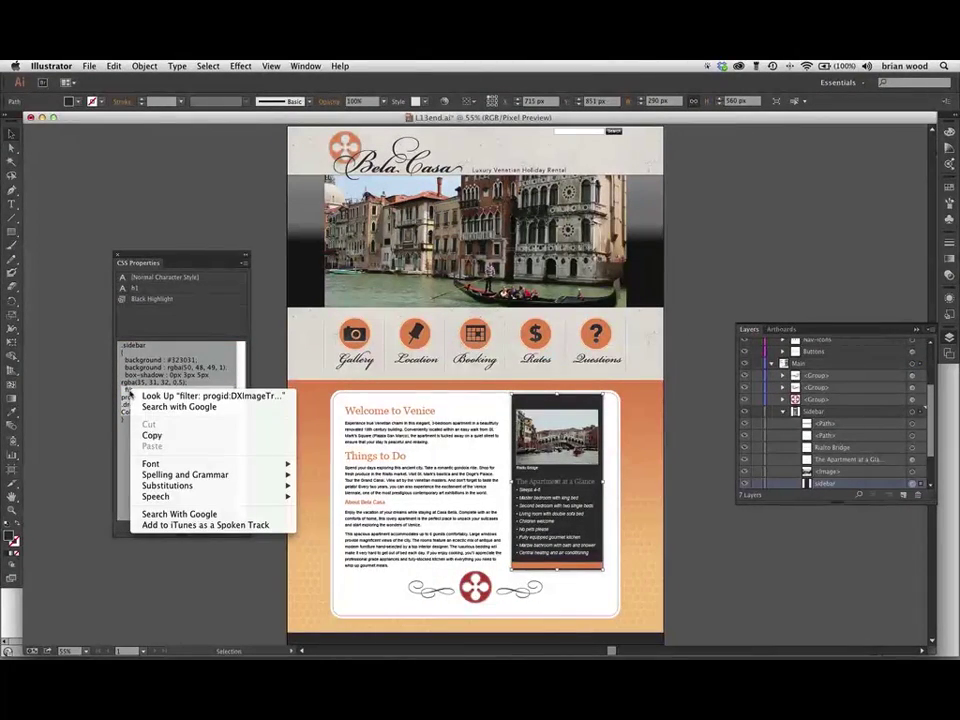
{"action": "left_click", "coordinate": [152, 435]}
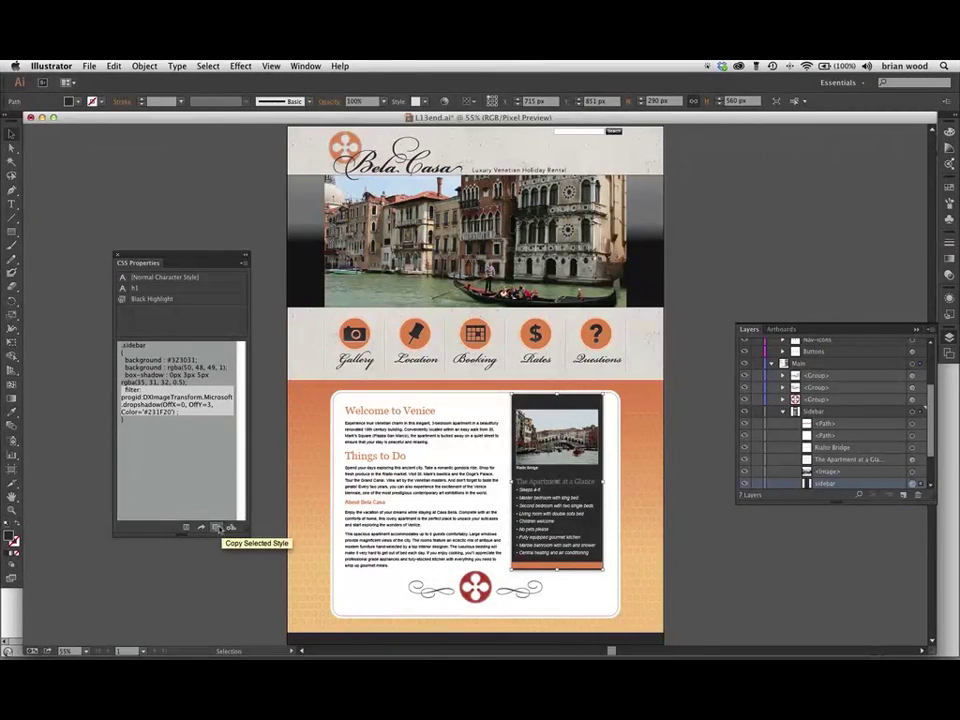
{"action": "left_click", "coordinate": [176, 404]}
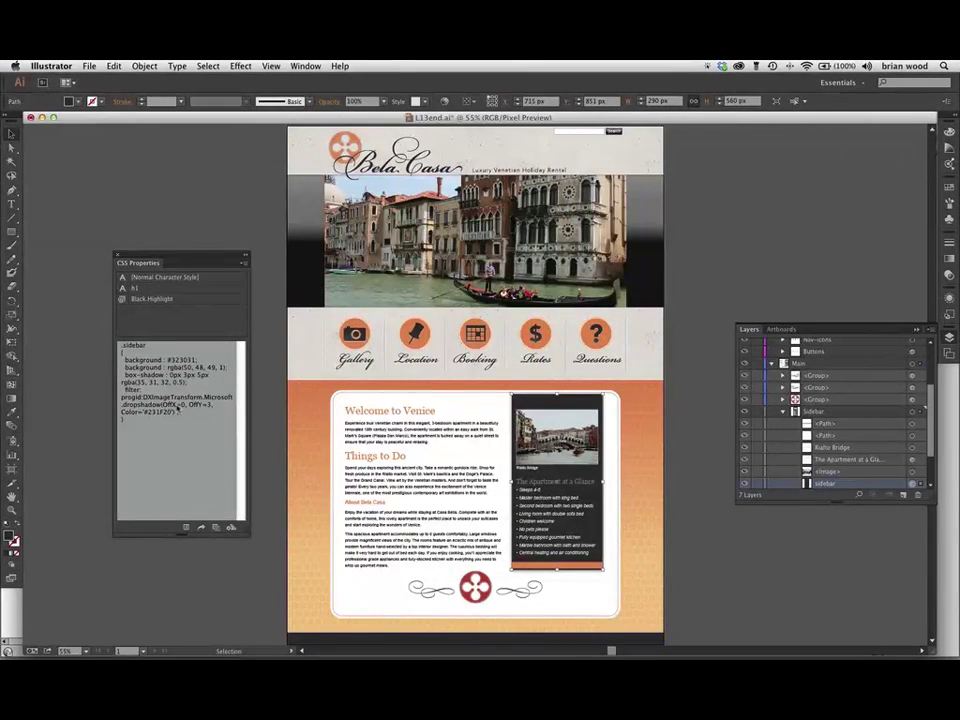
{"action": "key", "text": "super+Tab"}
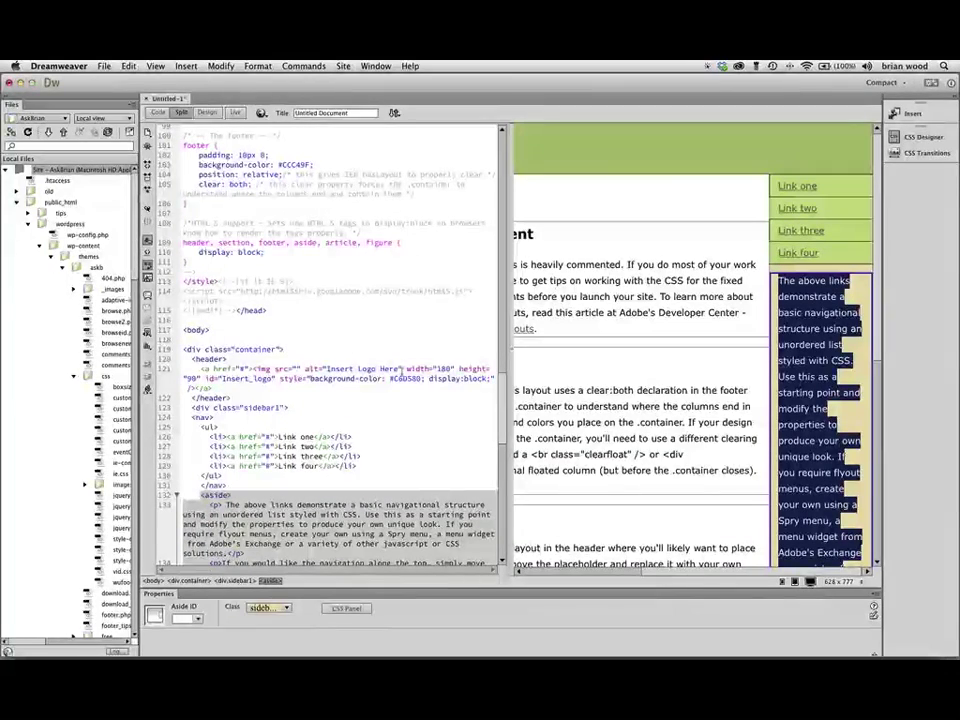
Jump to the .sidebar1 rule via Code Navigator and paste the copied CSS after padding-bottom
{"action": "left_click", "coordinate": [790, 283]}
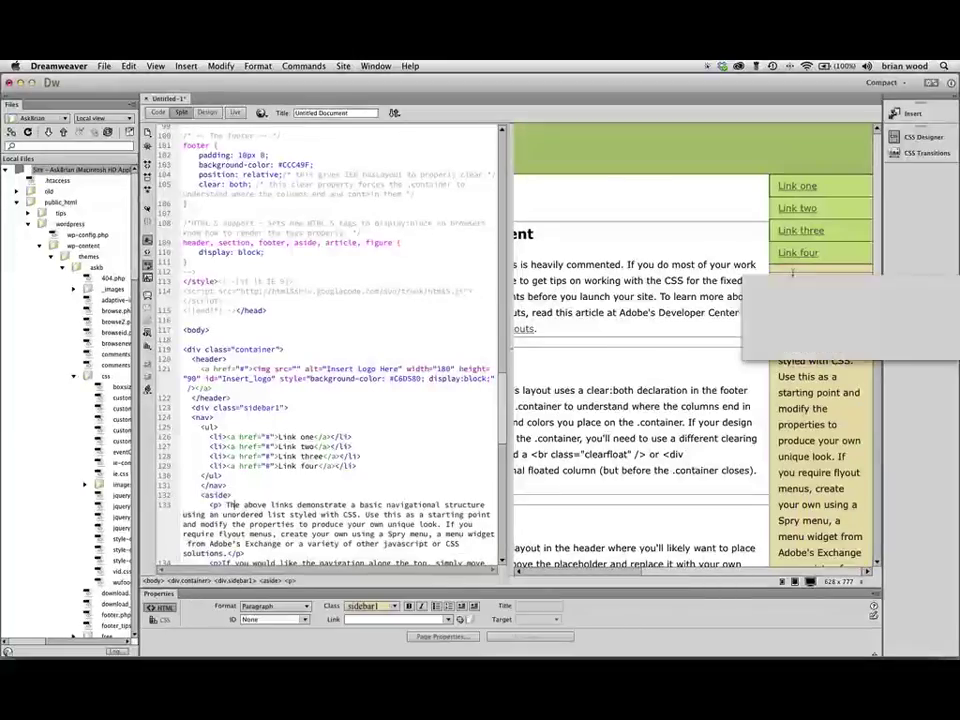
{"action": "left_click", "coordinate": [772, 313]}
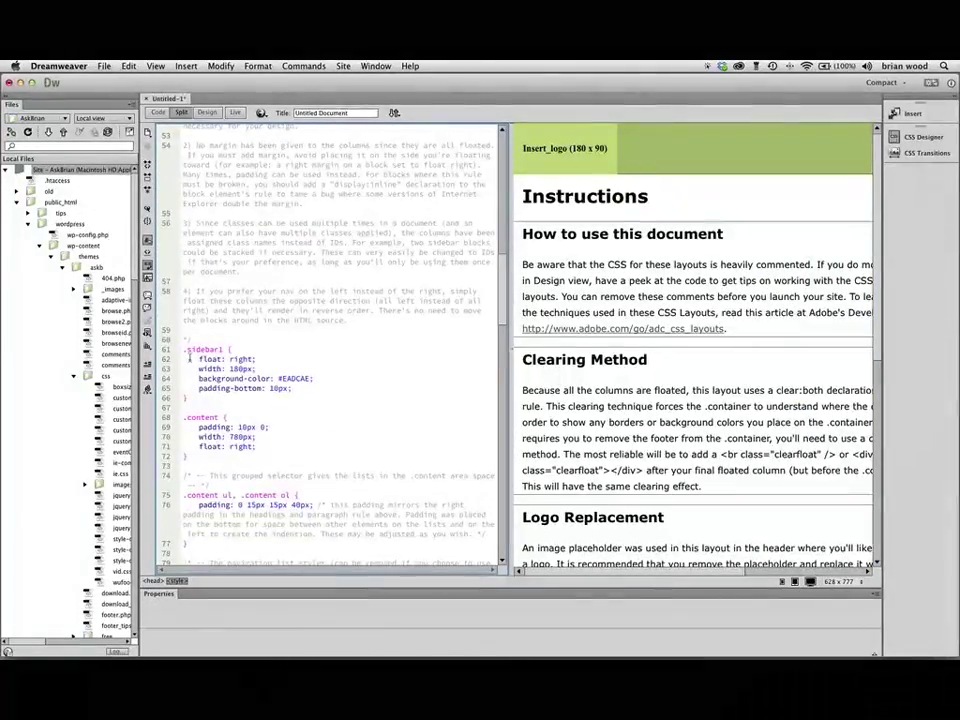
{"action": "key", "text": "Return"}
{"action": "key", "text": "super+v"}
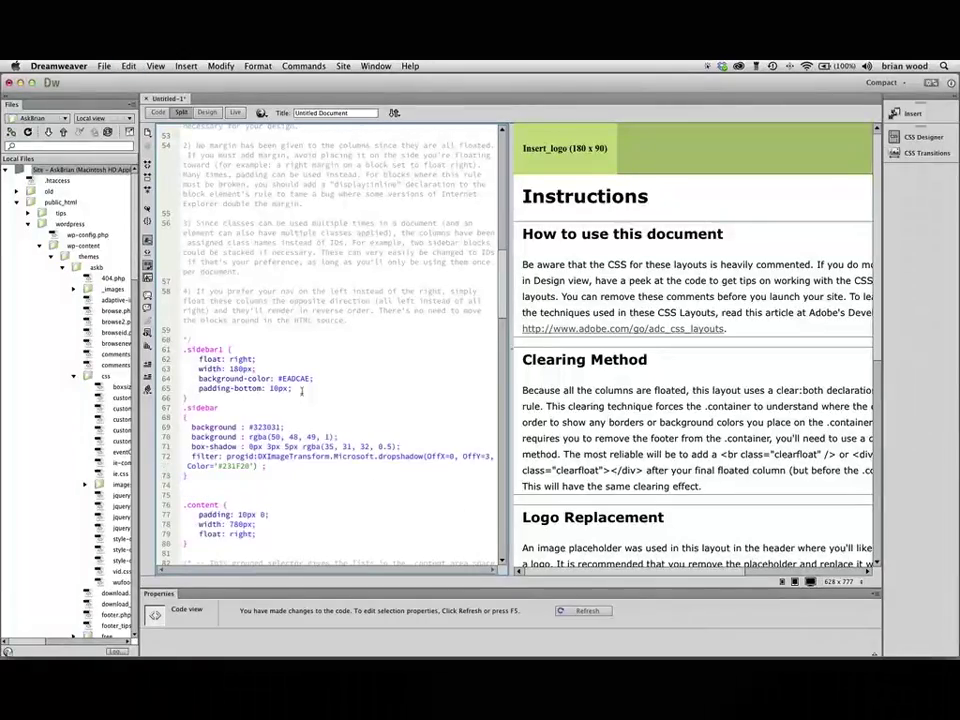
{"action": "key", "text": "super+z"}
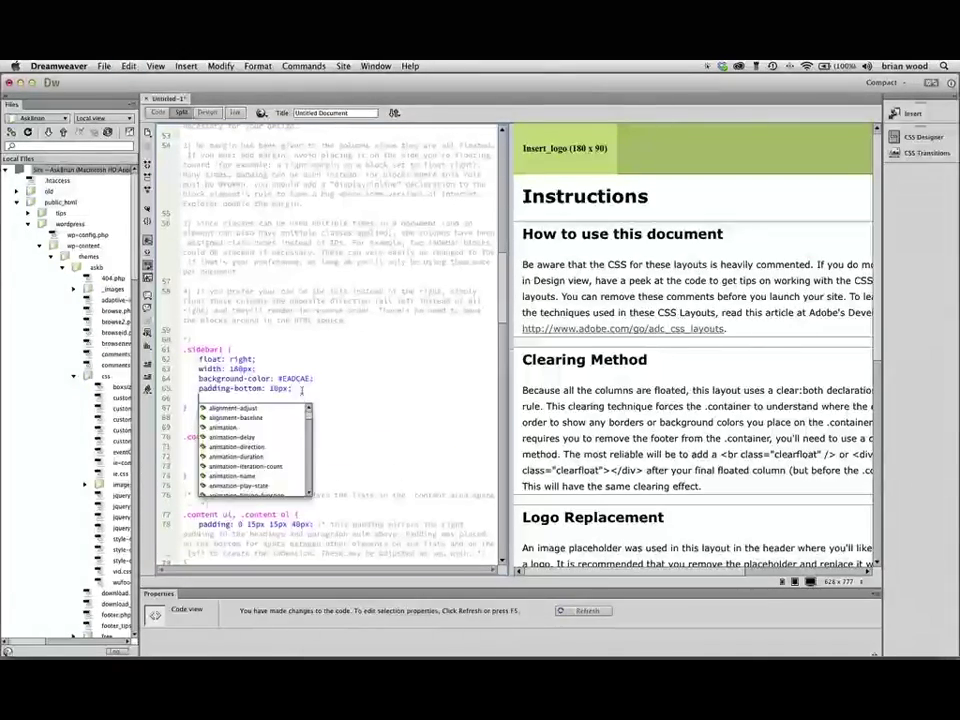
{"action": "key", "text": "super+v"}
Delete the stray .sidebar selector and extra brace, refresh the preview, and return to Illustrator
{"action": "left_click_drag", "start_coordinate": [209, 406], "coordinate": [200, 397]}
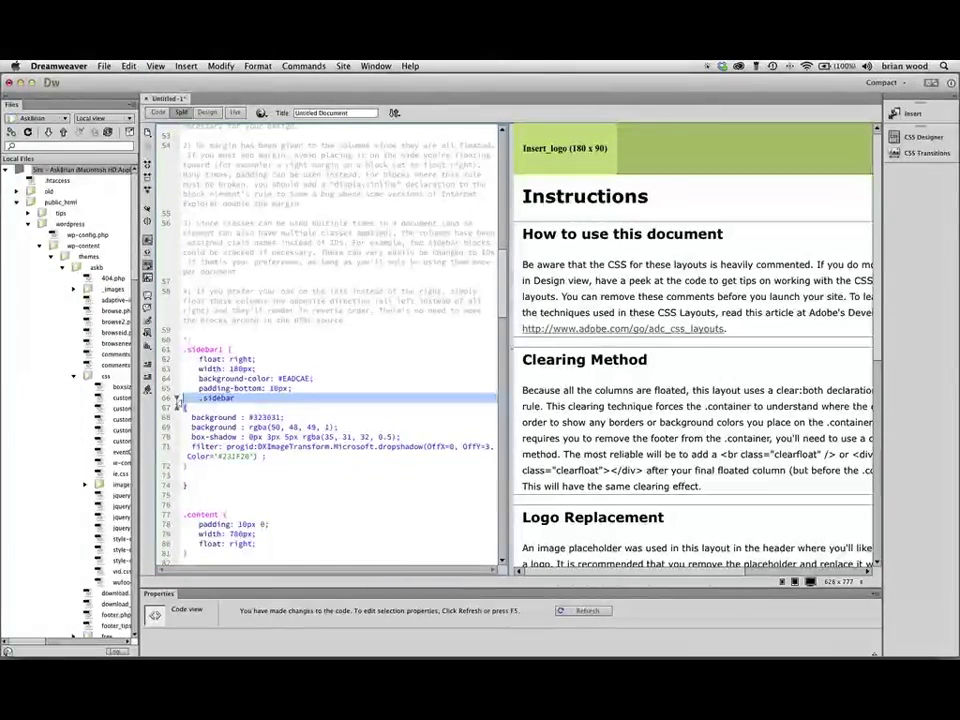
{"action": "key", "text": "BackSpace"}
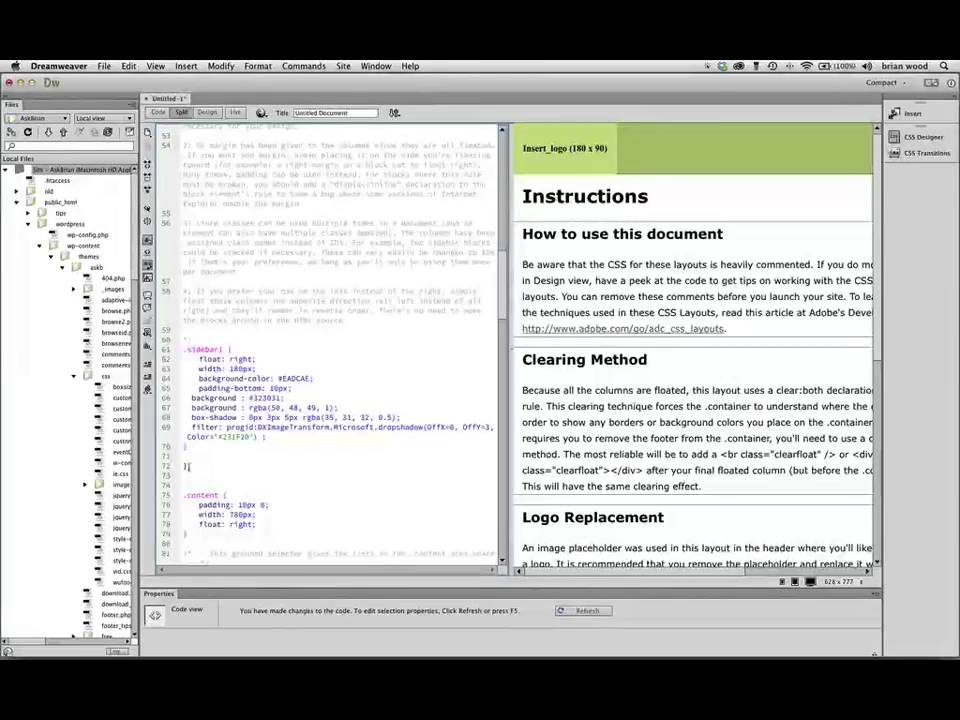
{"action": "key", "text": "BackSpace"}
{"action": "key", "text": "BackSpace"}
{"action": "key", "text": "BackSpace"}
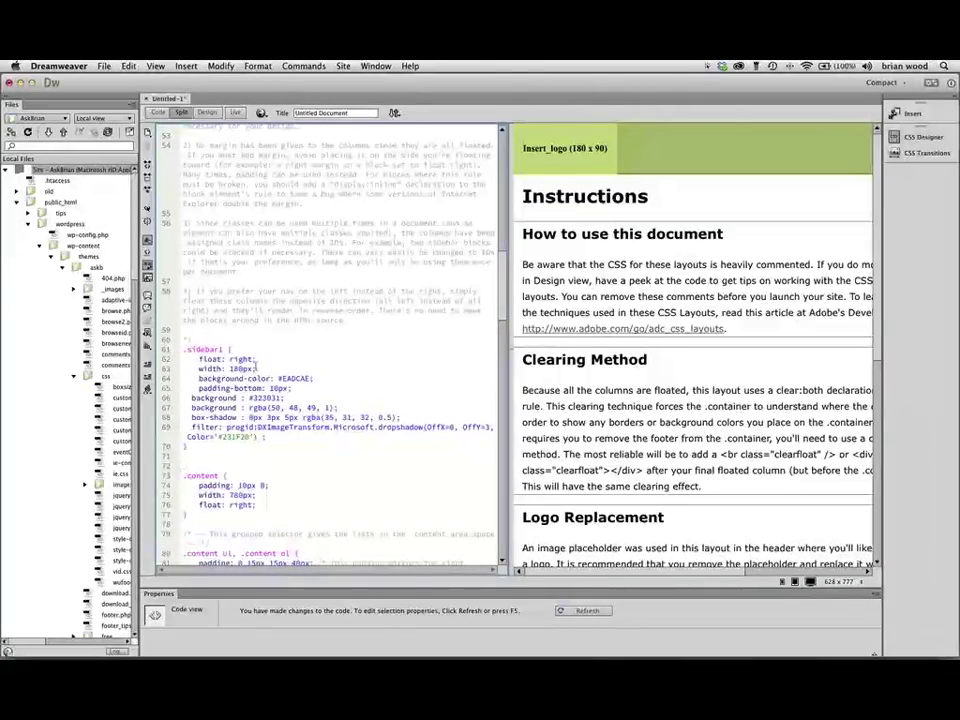
{"action": "left_click", "coordinate": [611, 329]}
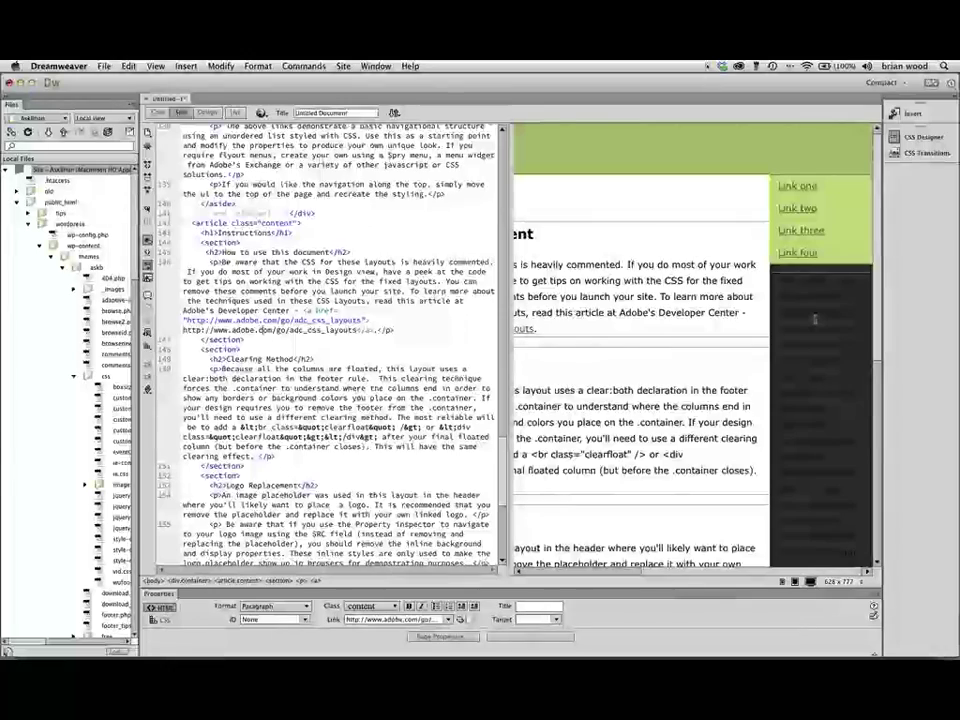
{"action": "key", "text": "super+Tab"}
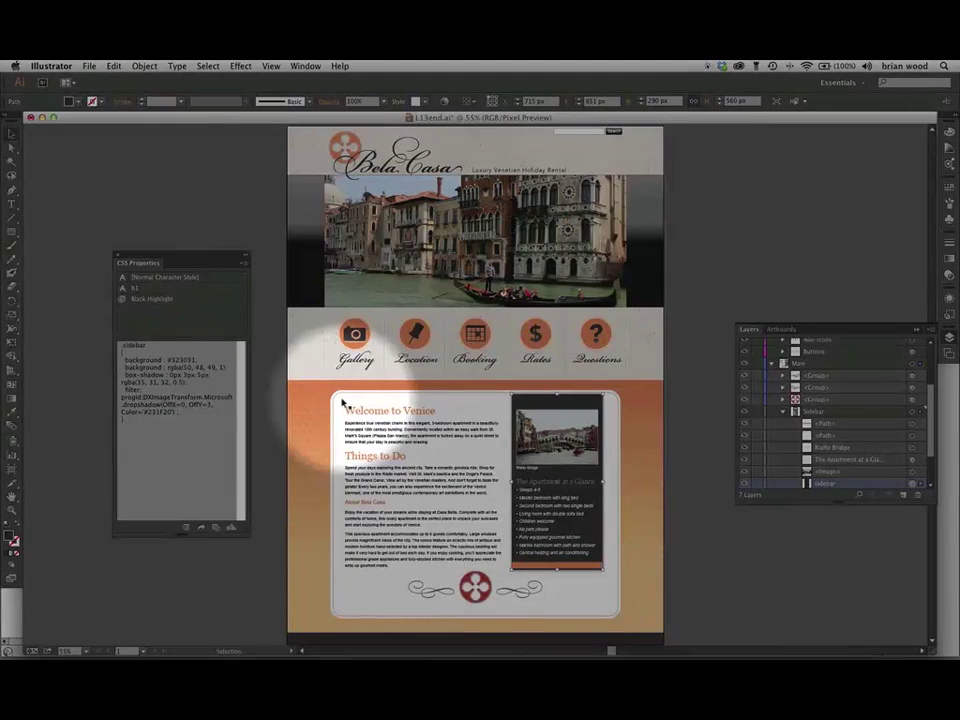
Select the white main content box and see that no CSS is generated for it
{"action": "left_click", "coordinate": [342, 402]}
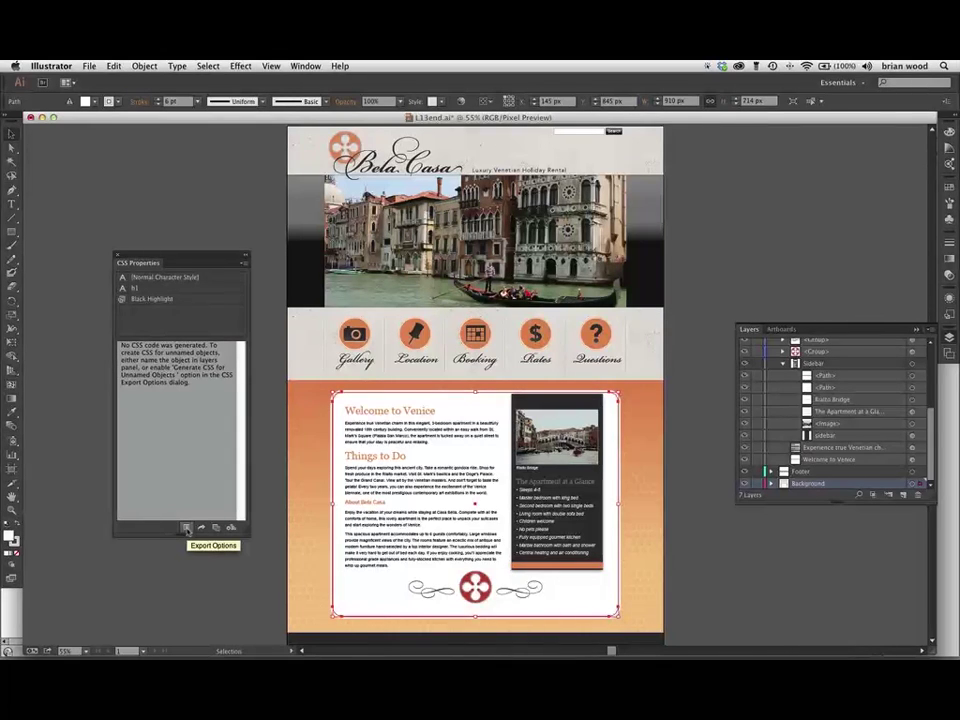
Turn on Include Dimensions in the CSS Export Options dialog
{"action": "left_click", "coordinate": [186, 528]}
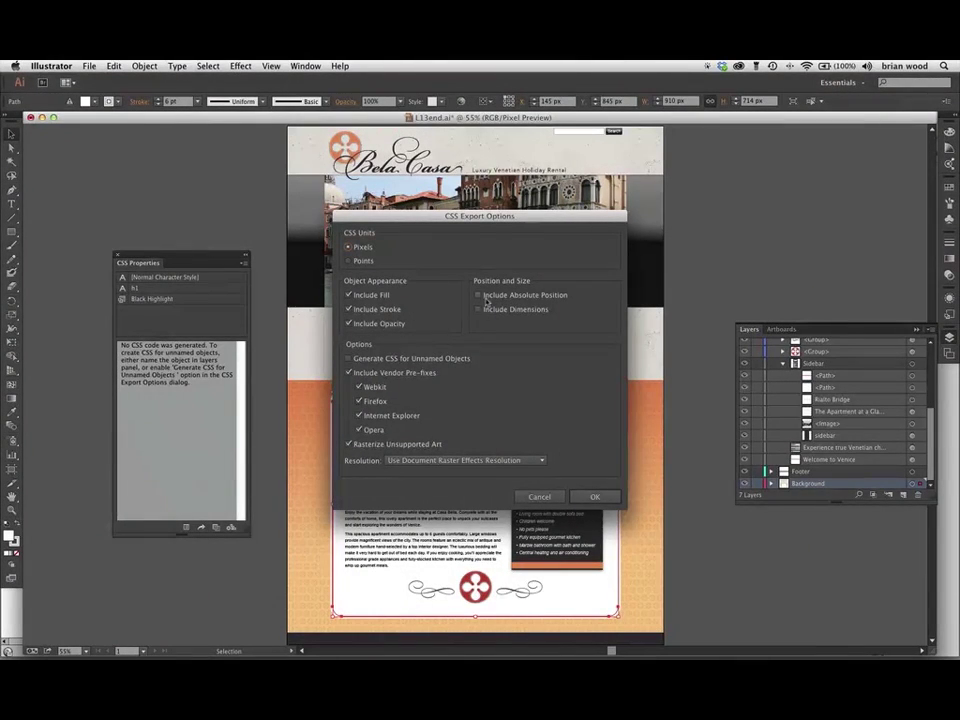
{"action": "left_click", "coordinate": [478, 310]}
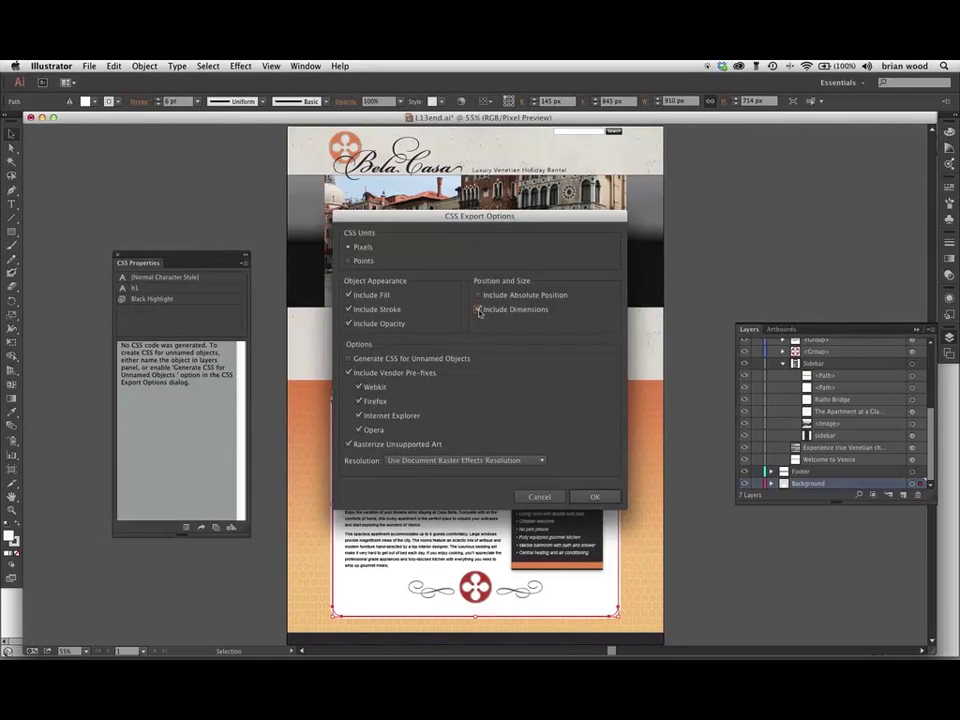